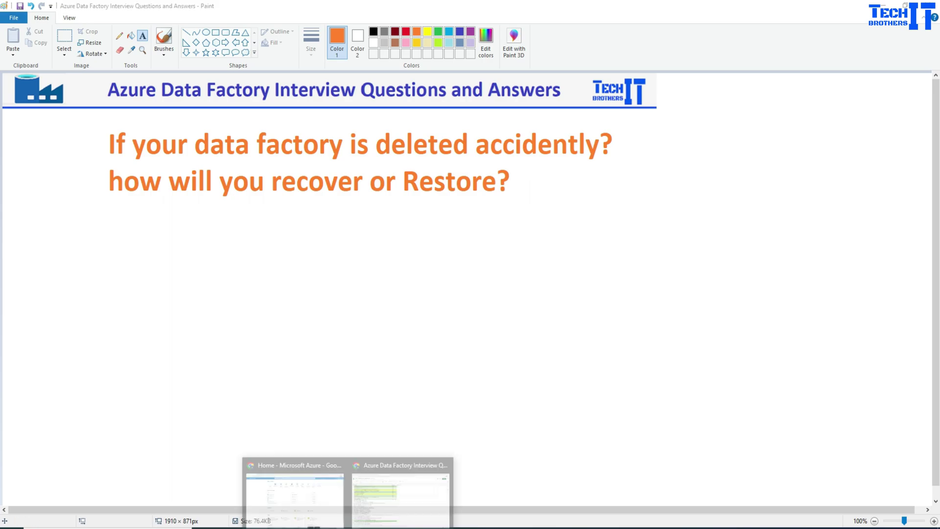
Step: Launch Data Factory Studio from the TechbrothersADF overview in the Azure portal
left_click(317, 497)
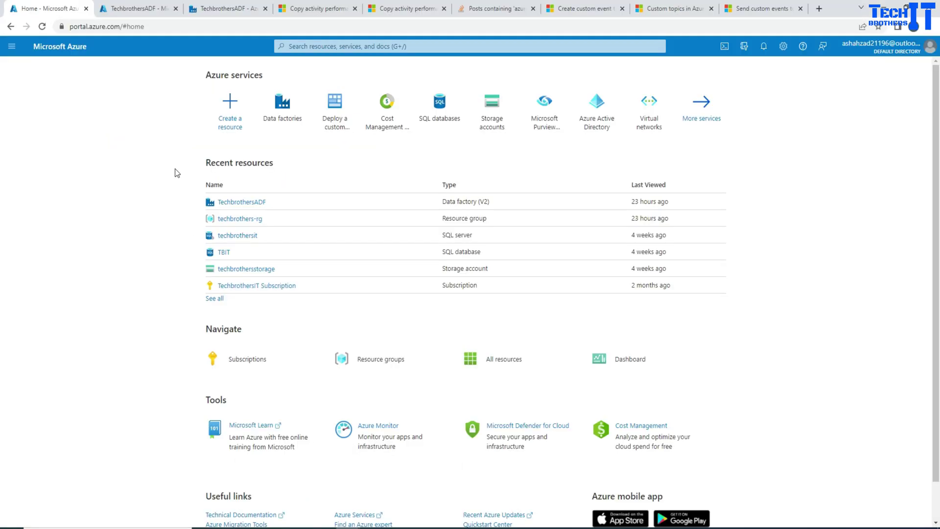
left_click(136, 9)
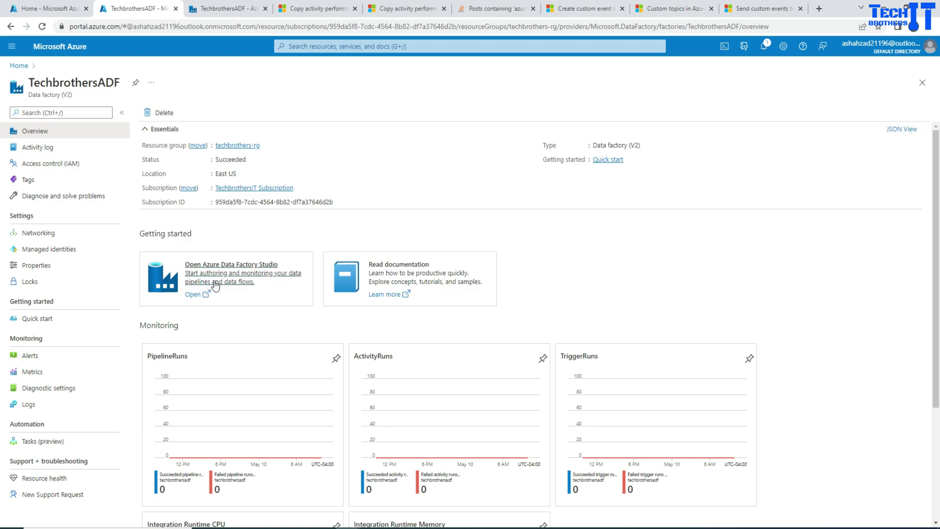
left_click(216, 285)
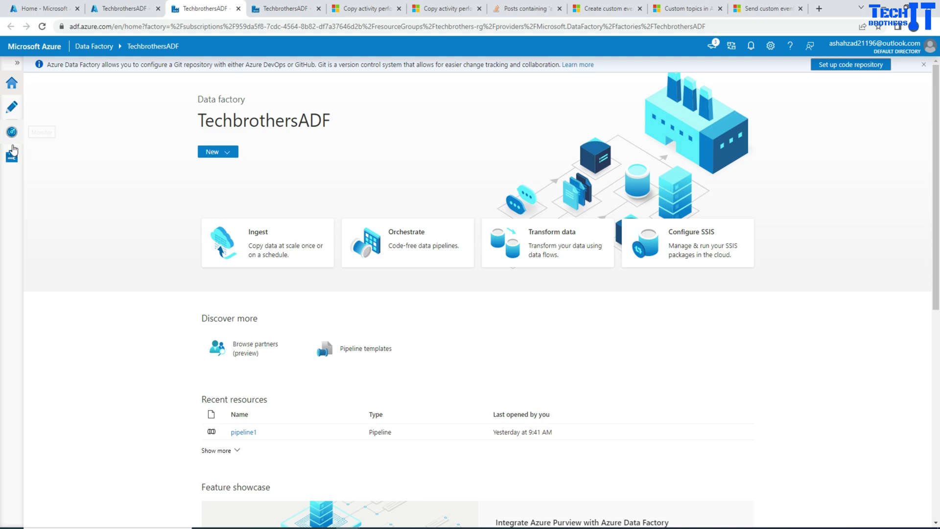
Step: Start a Git repository setup under Manage, review repository types, and cancel it unconfigured
left_click(12, 155)
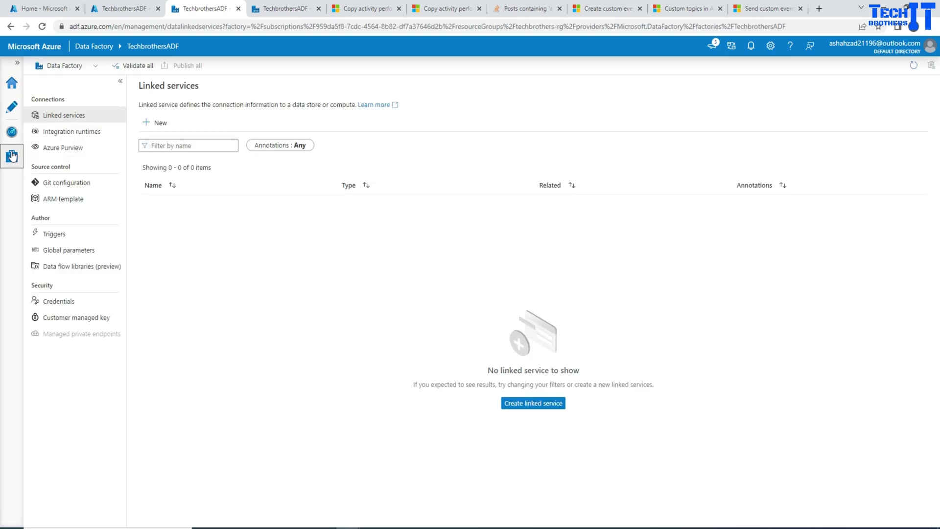
left_click(62, 188)
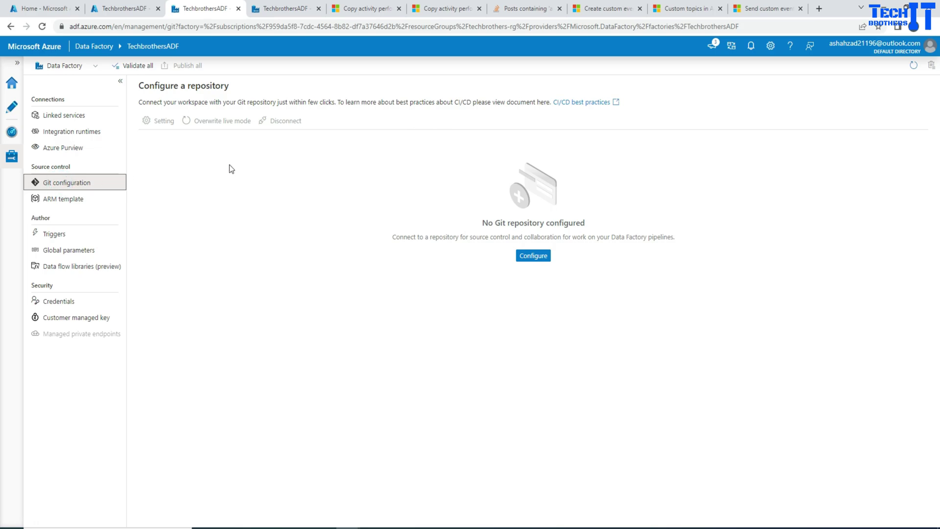
left_click(536, 264)
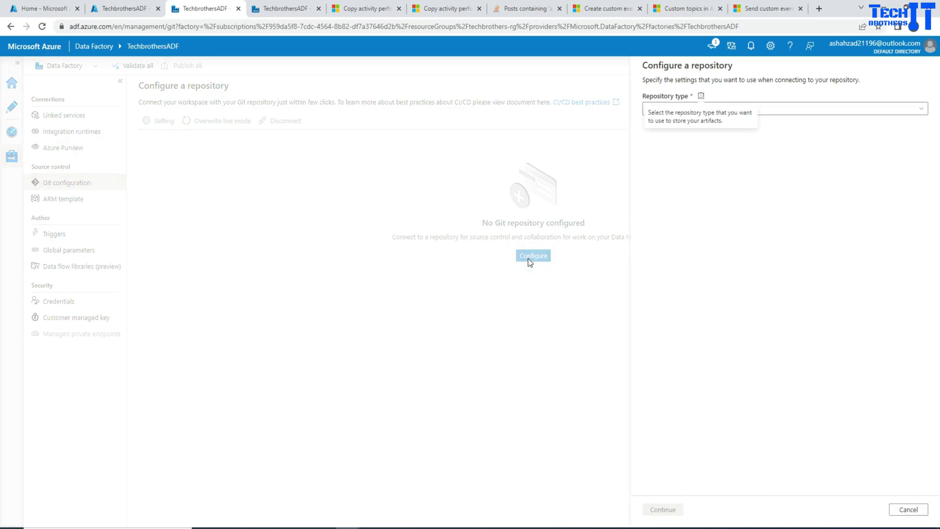
left_click(779, 109)
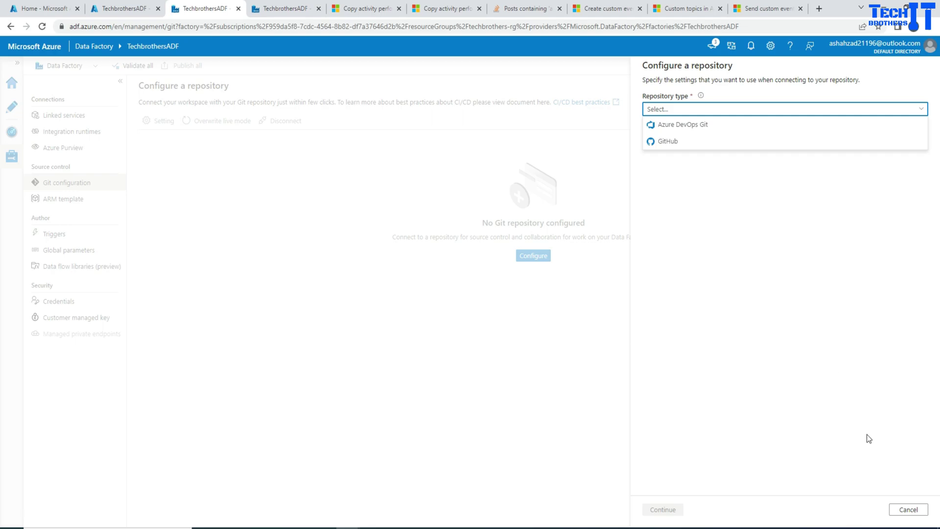
left_click(907, 508)
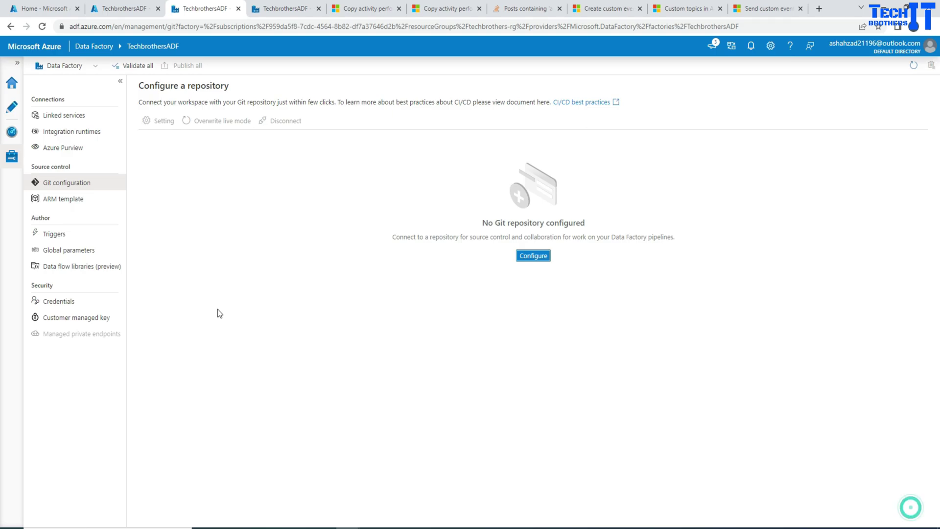
Step: Export the factory as arm_template.zip and show the download in its folder
left_click(58, 203)
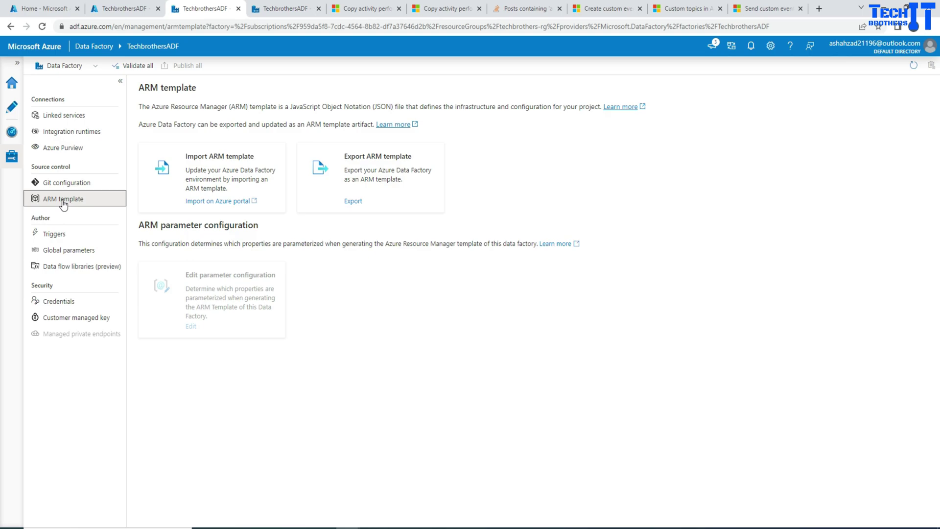
left_click(354, 204)
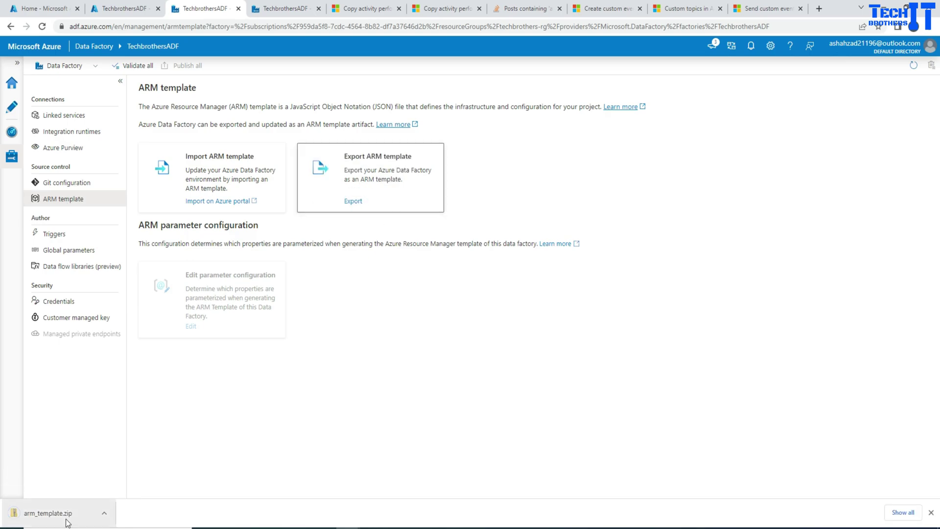
left_click(103, 512)
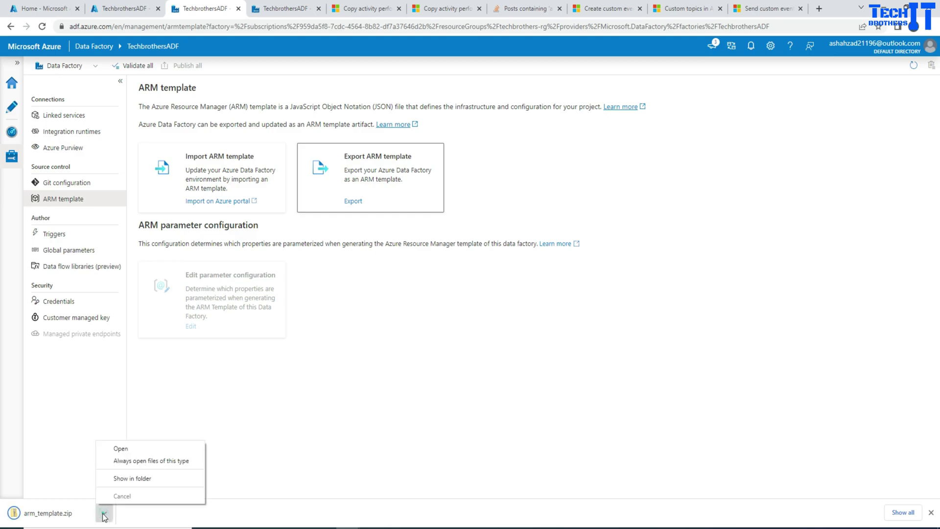
left_click(128, 477)
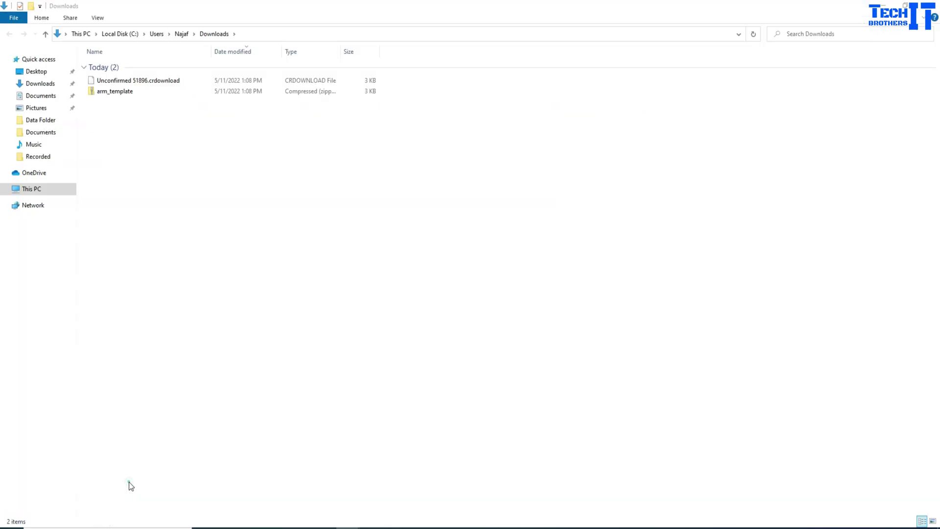
Step: Extract arm_template.zip into an arm_template folder in Downloads
right_click(126, 93)
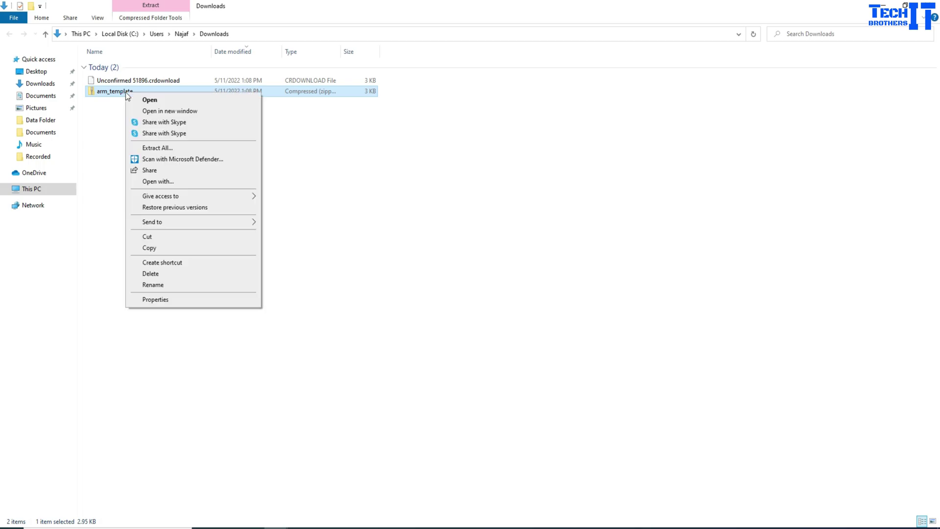
left_click(177, 147)
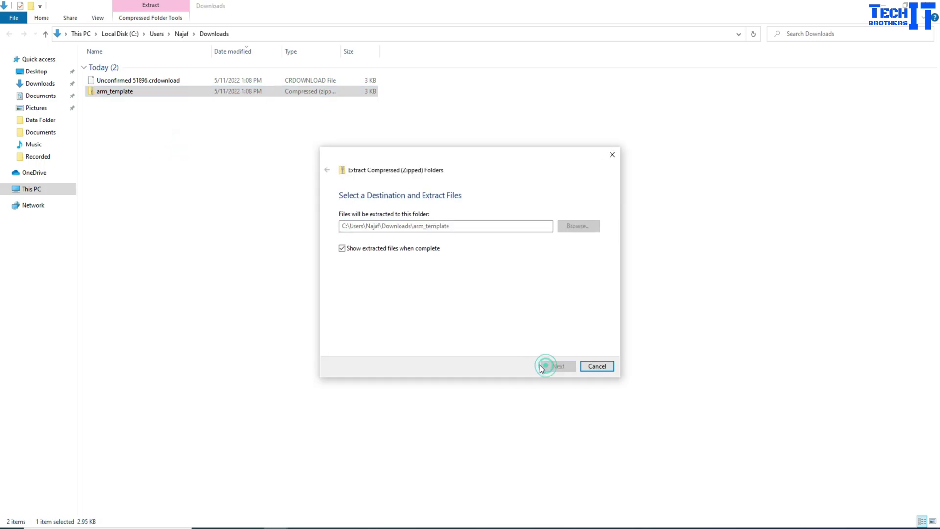
left_click(556, 366)
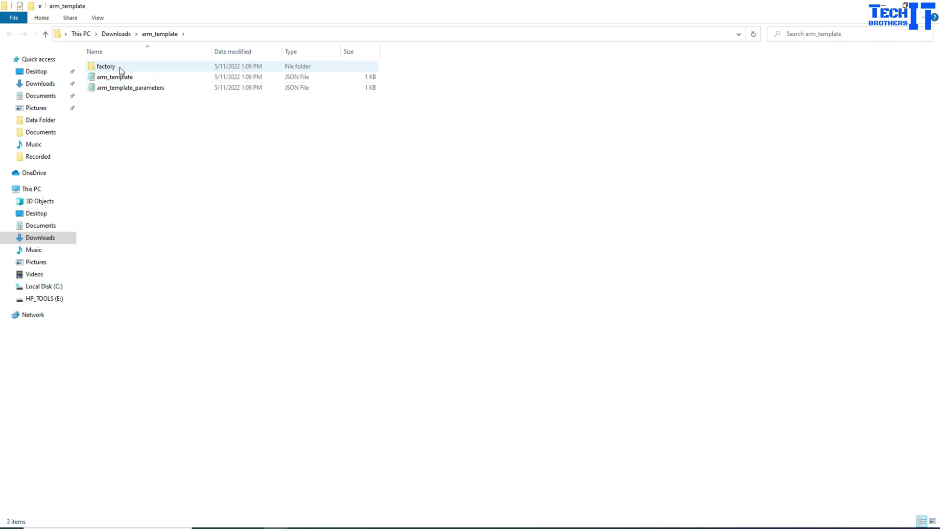
Step: Inspect the TechbrothersADF_arm_template JSON in the factory folder, then return to the browser
double_click(124, 69)
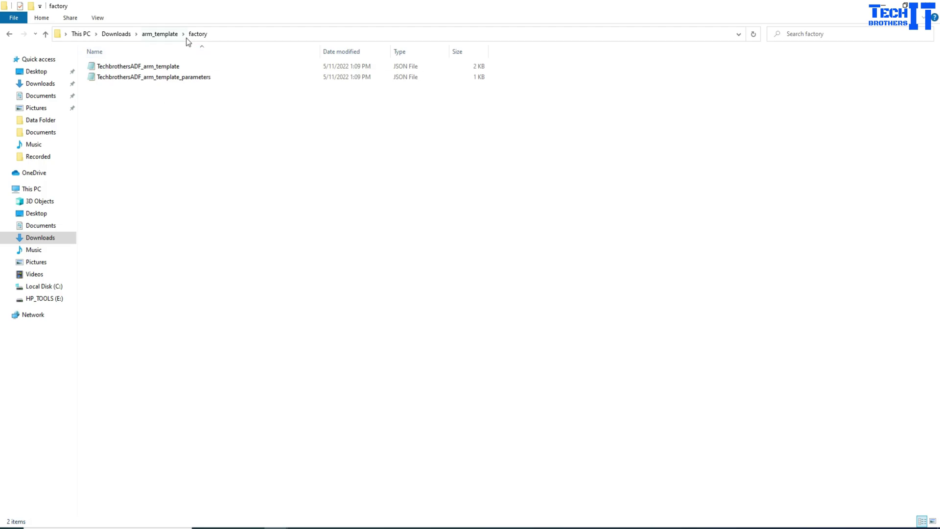
left_click(133, 69)
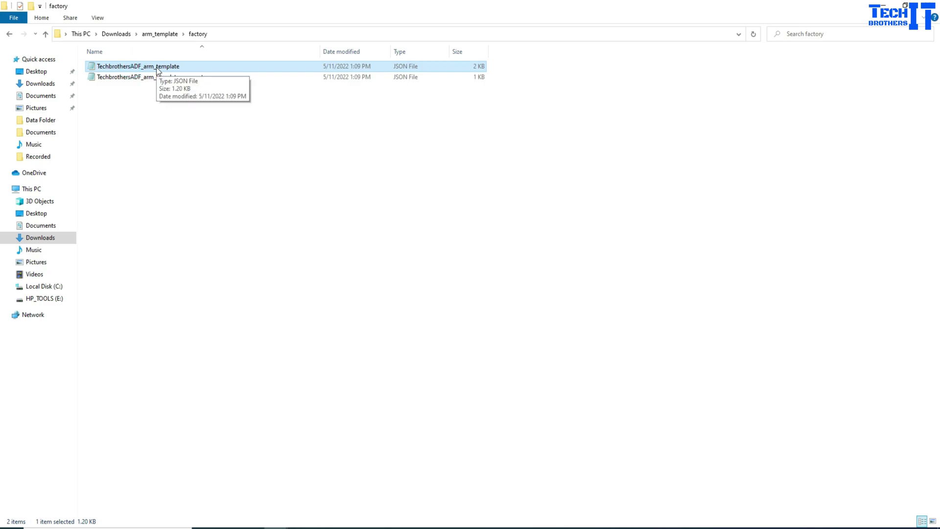
left_click(347, 224)
mouse_move(348, 527)
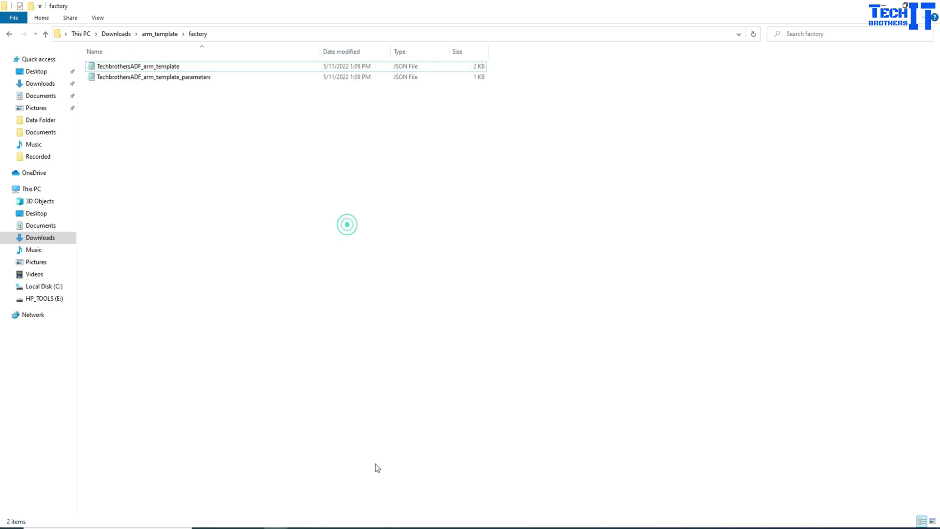
left_click(297, 503)
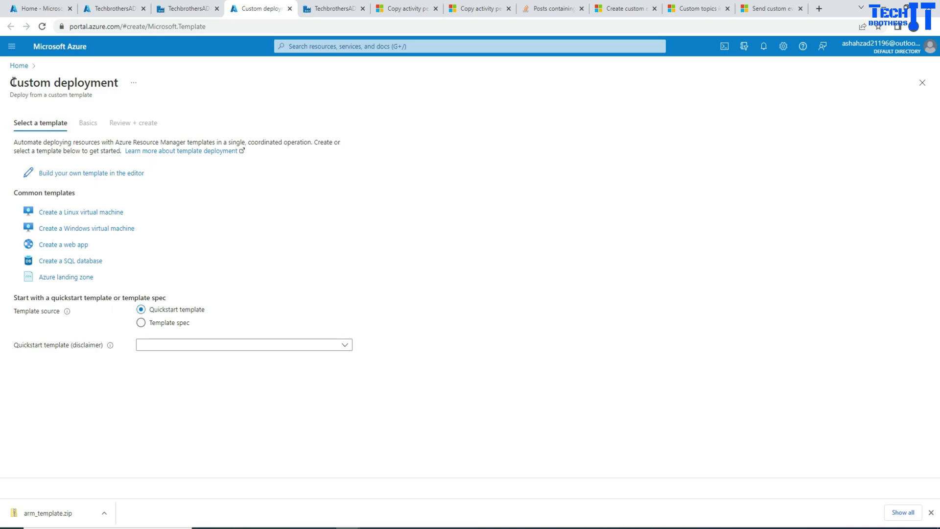
Step: Start building your own template in the Custom deployment editor
left_click_drag(11, 81, 127, 85)
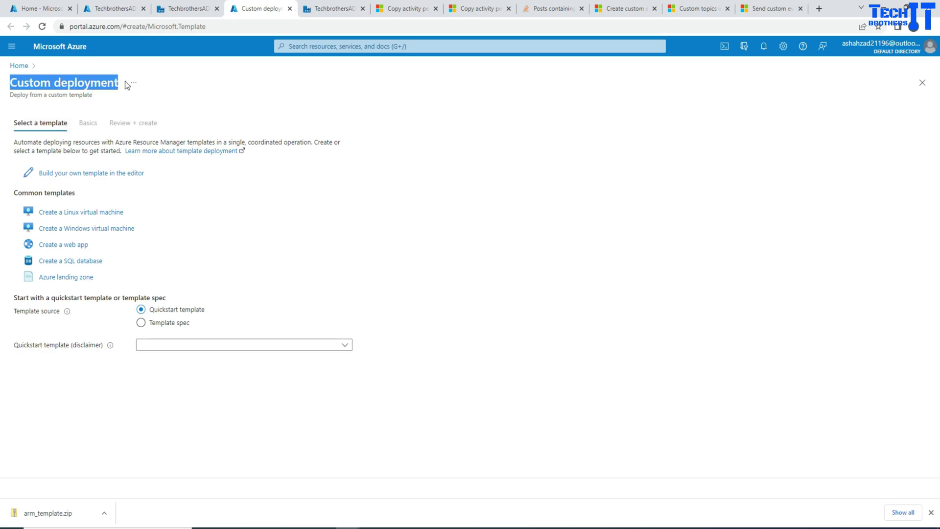
left_click(69, 175)
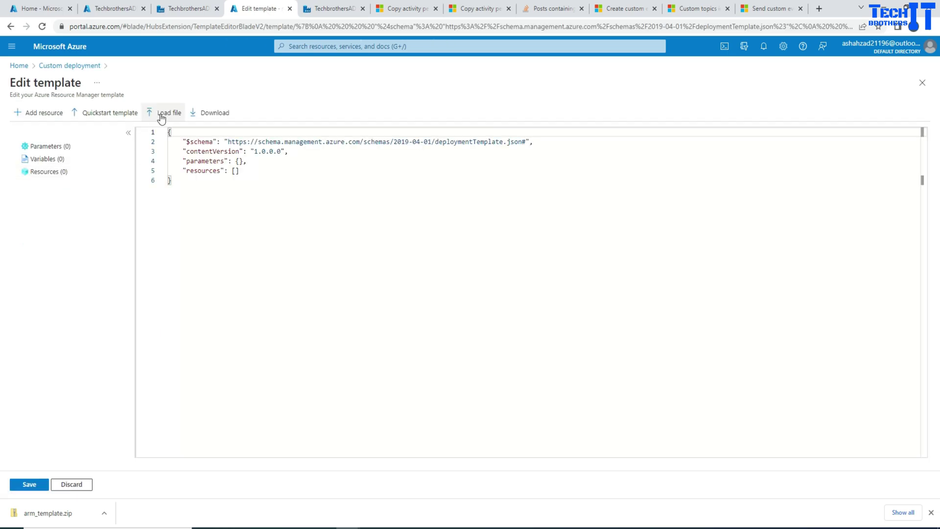
Step: Load TechbrothersADF_arm_template.json from Downloads > arm_template > factory and save the template
left_click(167, 117)
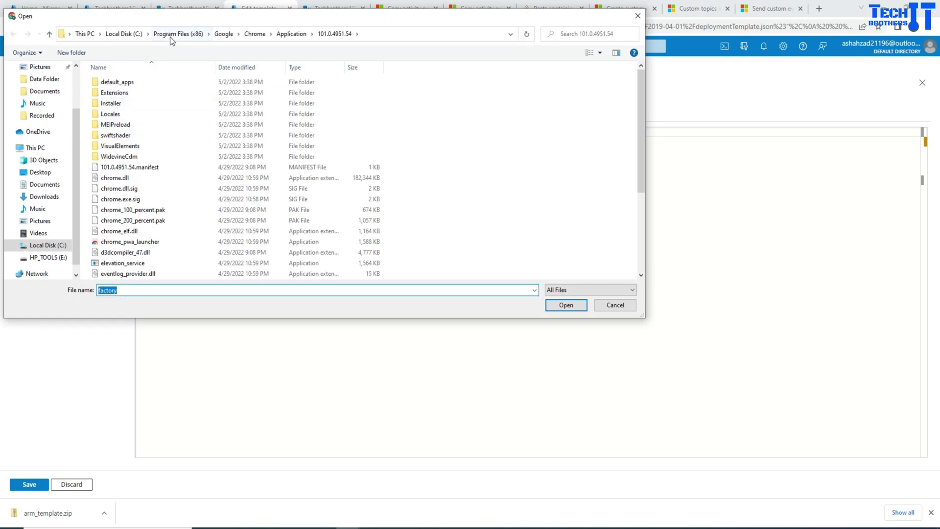
left_click(52, 199)
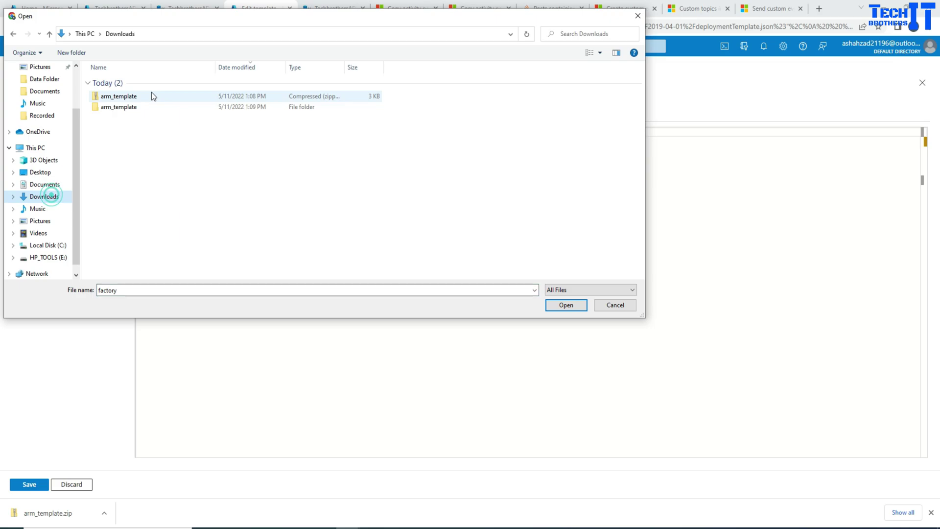
left_click(118, 110)
double_click(119, 108)
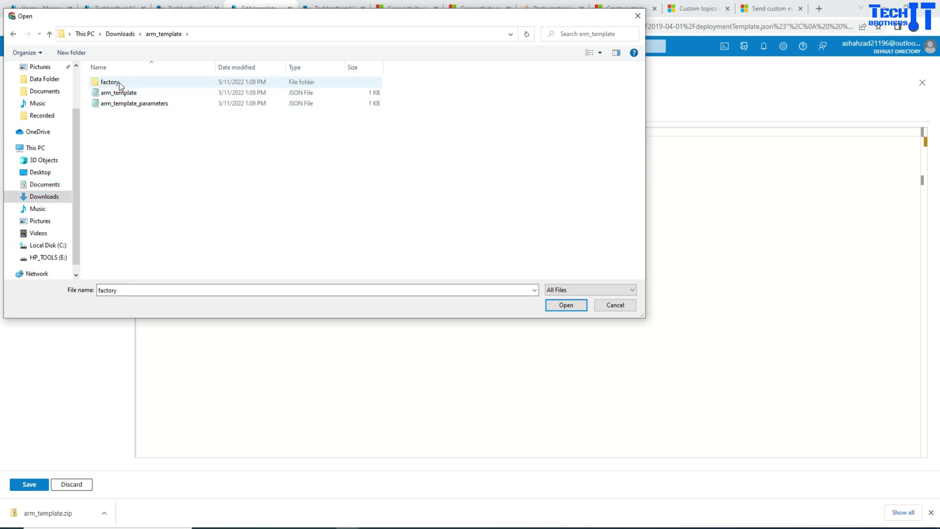
double_click(121, 82)
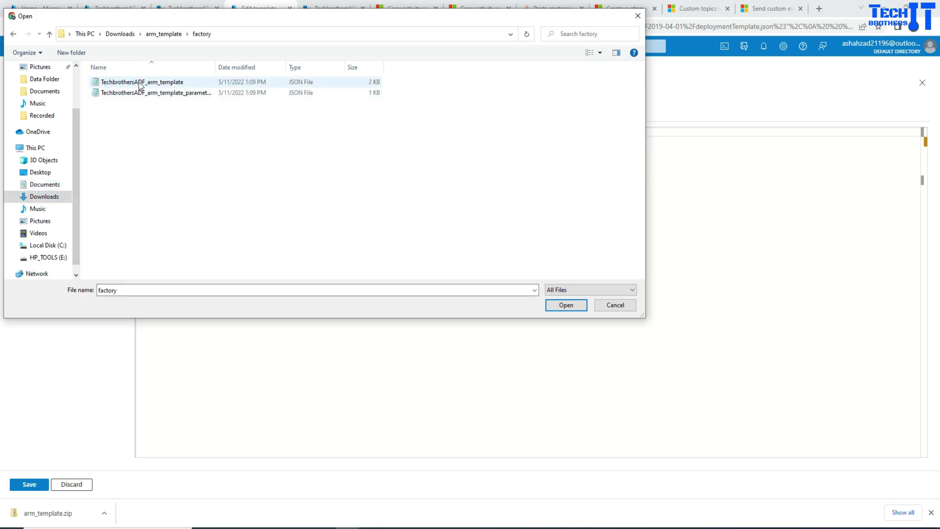
left_click(140, 87)
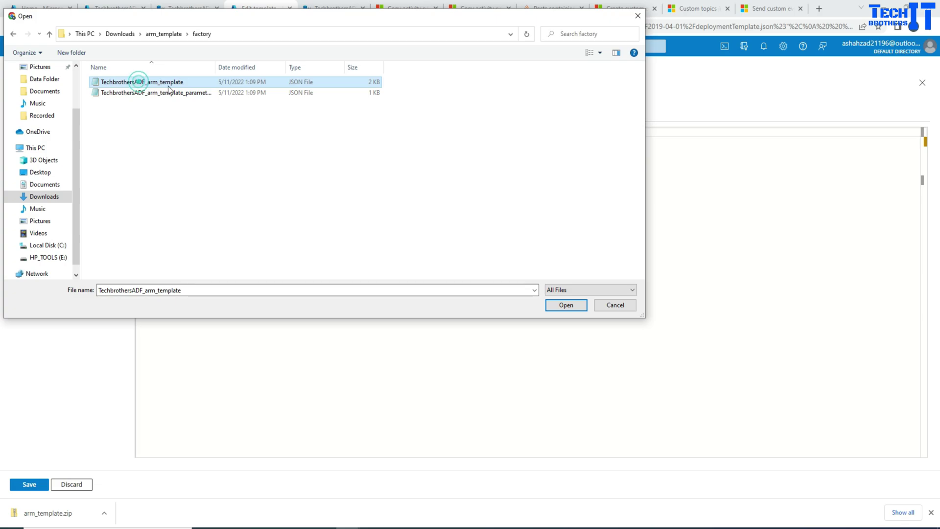
left_click(565, 304)
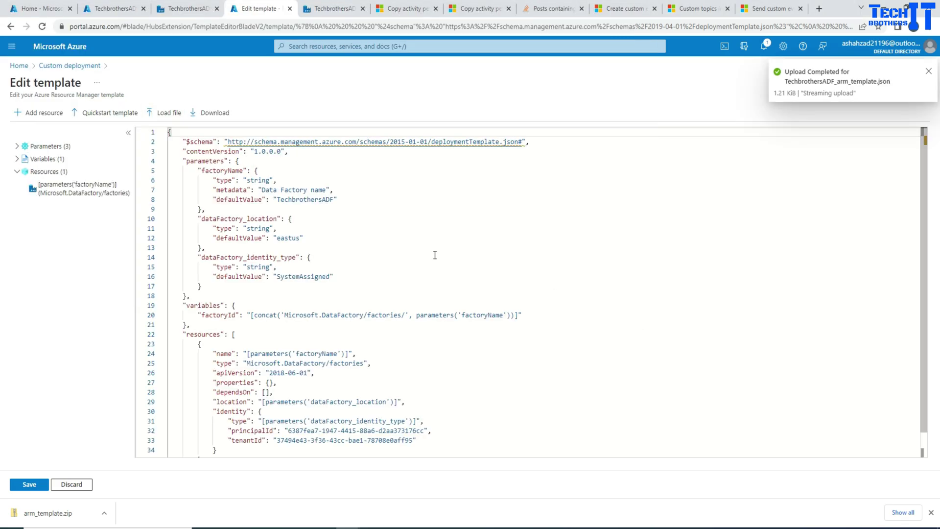
scroll(435, 255, "down", 2)
scroll(420, 244, "up", 2)
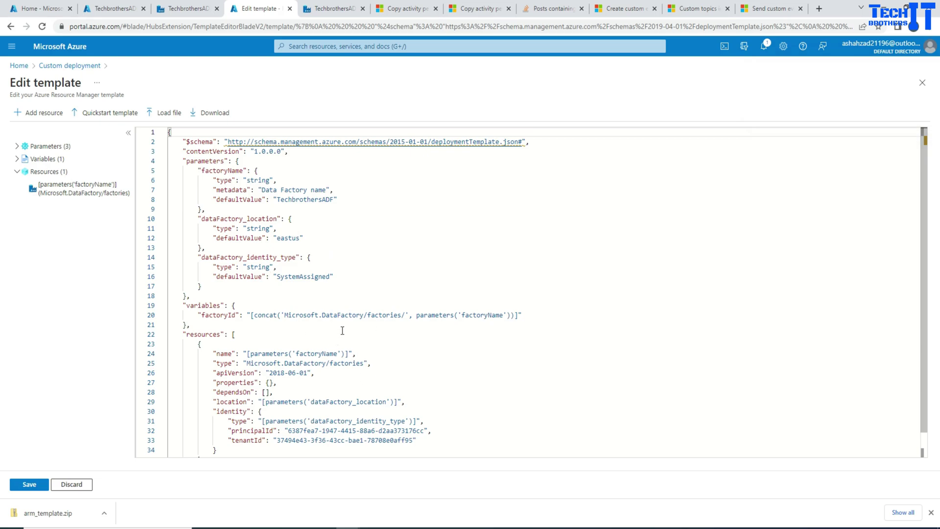
scroll(343, 331, "down", 1)
scroll(342, 329, "up", 1)
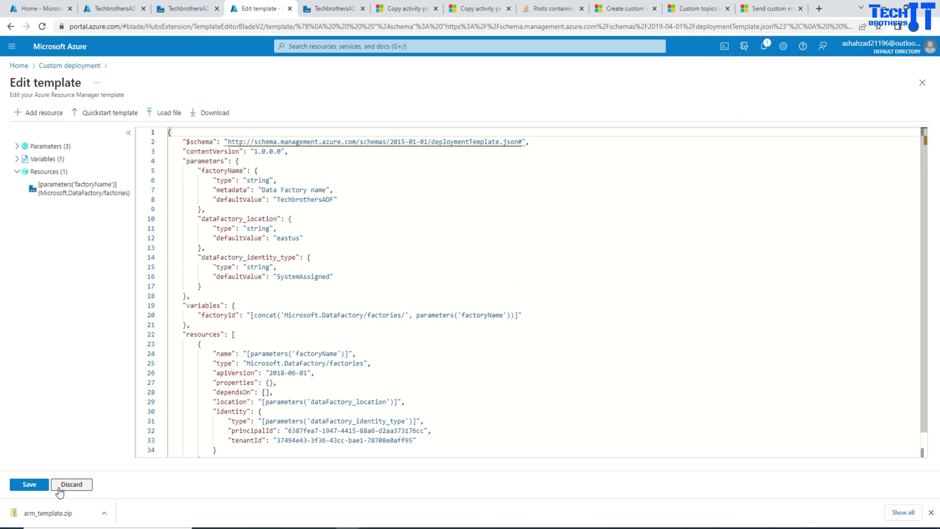
left_click(37, 486)
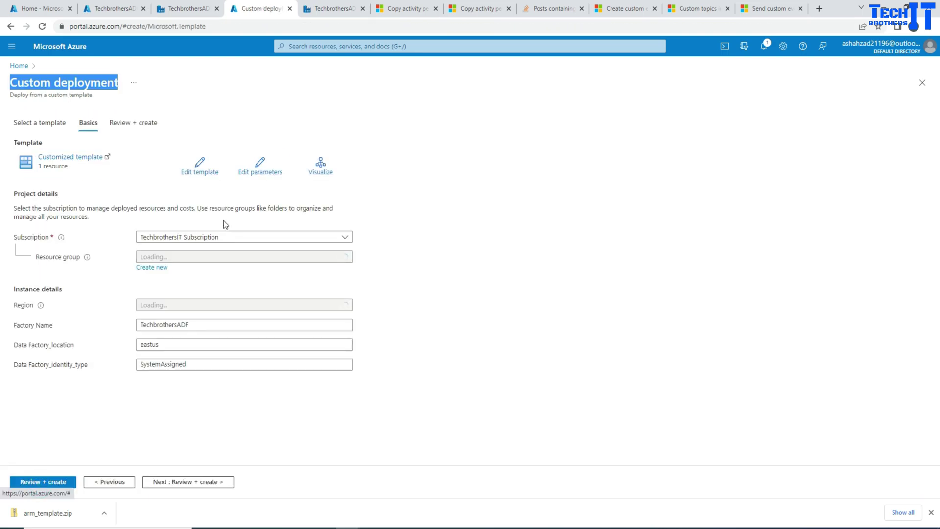
Step: Set the resource group to techbrothers-rg (East US), then view the TechbrothersADF overview
left_click(175, 259)
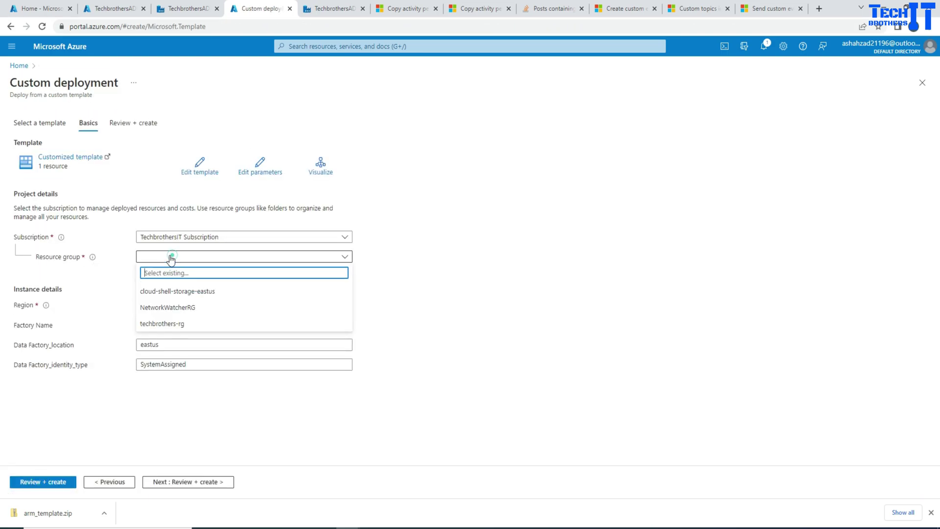
left_click(183, 324)
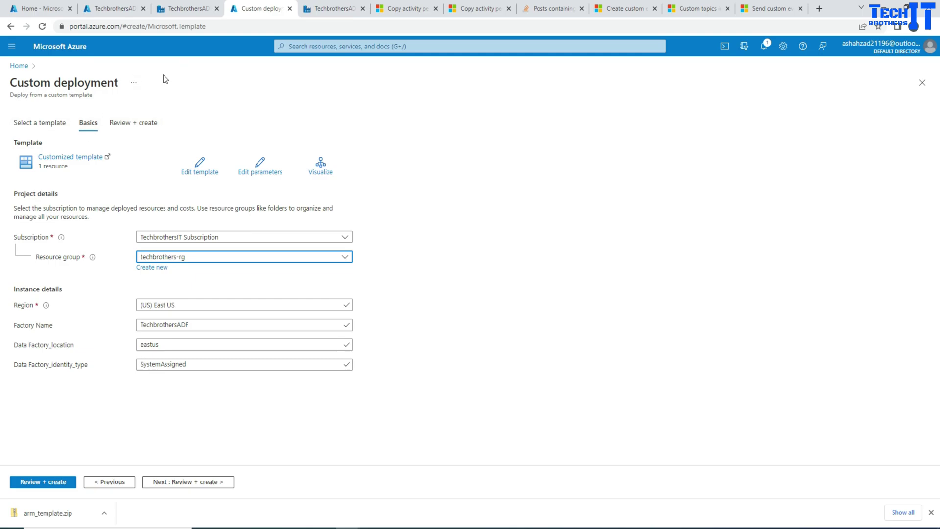
left_click(124, 10)
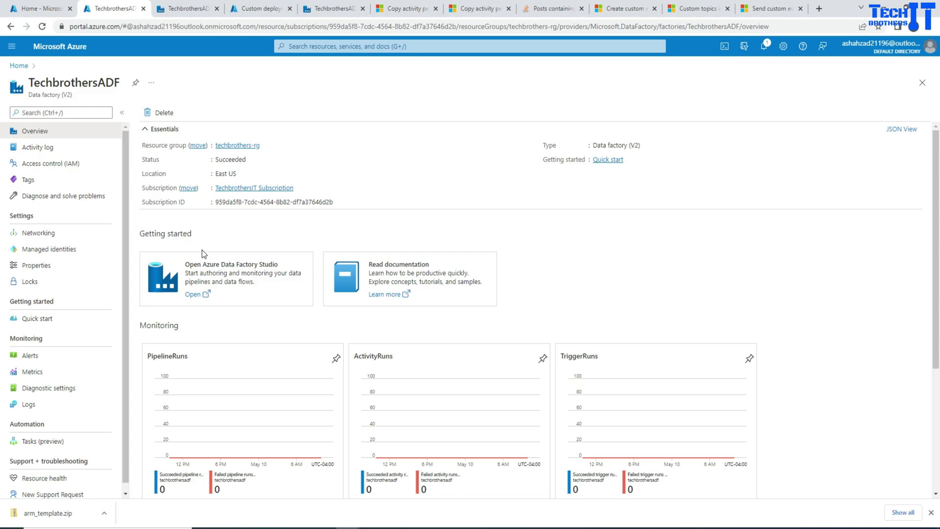
Step: Return to the ADF Studio ARM template page tab
left_click(200, 12)
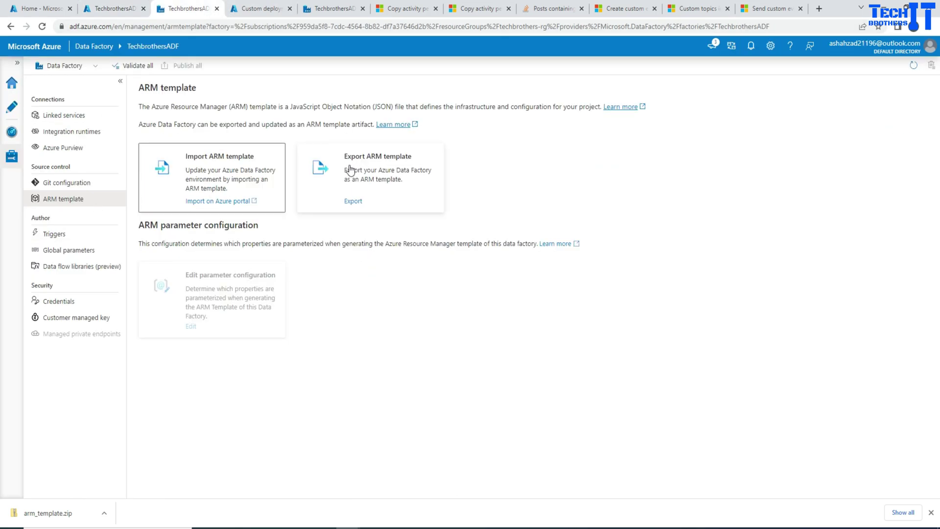